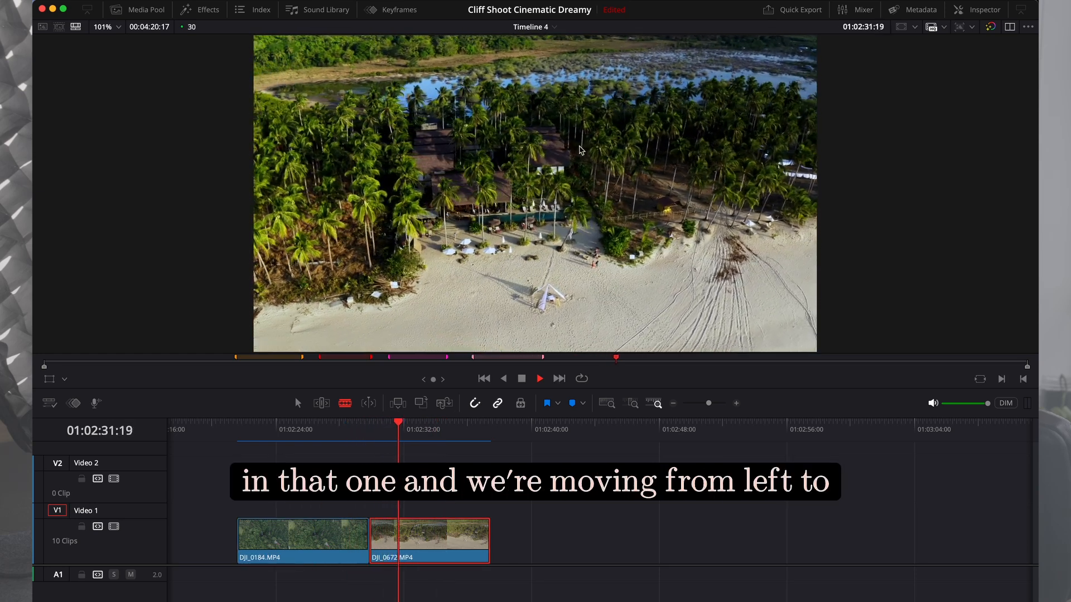
- Scrub through the DJI_0184.MP4 clip in the timeline to review its camera movement
click(316, 447)
mouse_move(315, 444)
mouse_down()
mouse_move(353, 446)
mouse_move(312, 447)
mouse_up()
key(n)
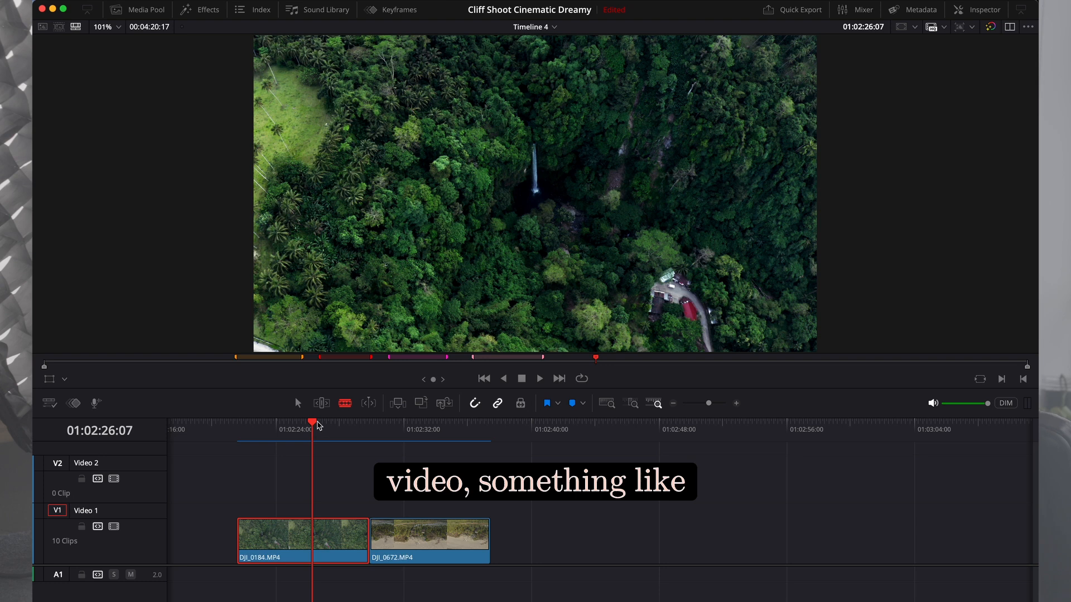
drag(313, 428, 329, 427)
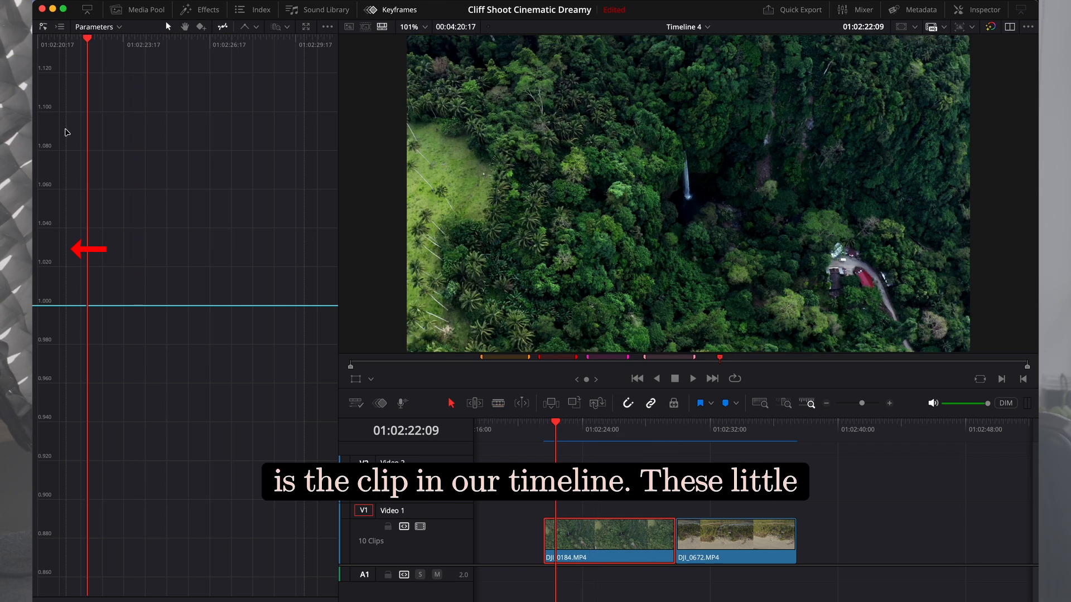
- Scrub through the first clip in the keyframe curve editor and select DJI_0672.MP4 to compare its curve
drag(87, 40, 310, 89)
mouse_move(310, 41)
mouse_down()
mouse_move(289, 45)
mouse_move(304, 44)
mouse_up()
click(733, 539)
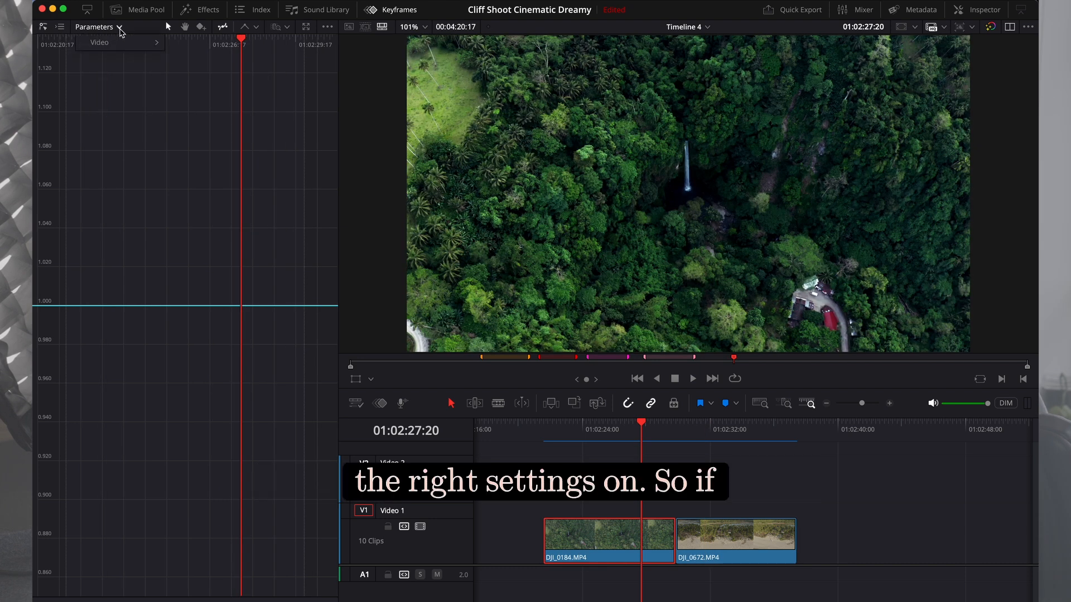
- Switch the keyframe editor to the parameter list and examine the Display Selected Parameters options for Video
click(61, 27)
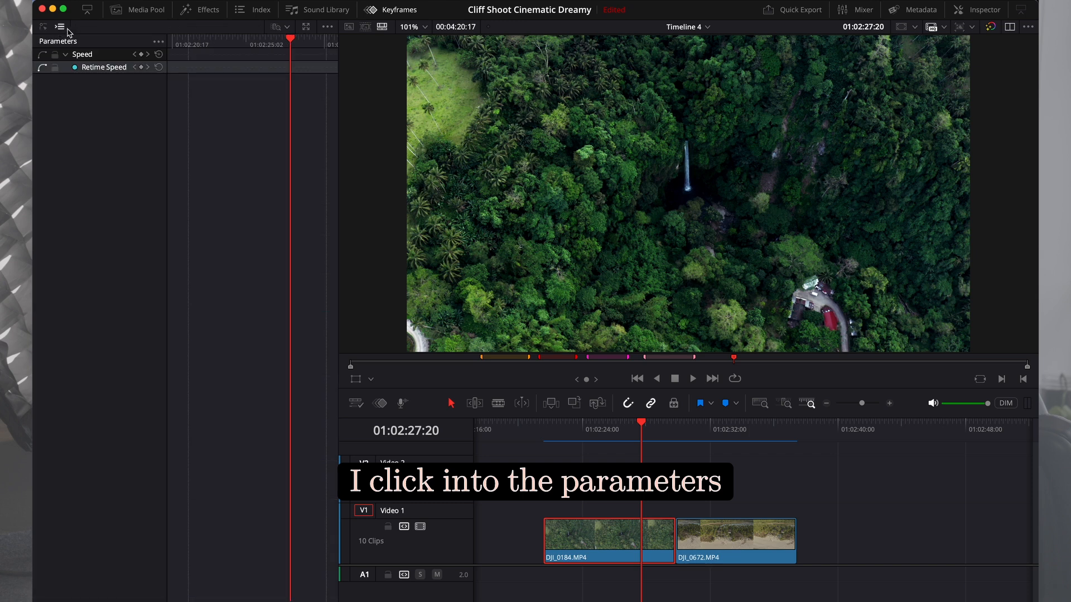
click(159, 43)
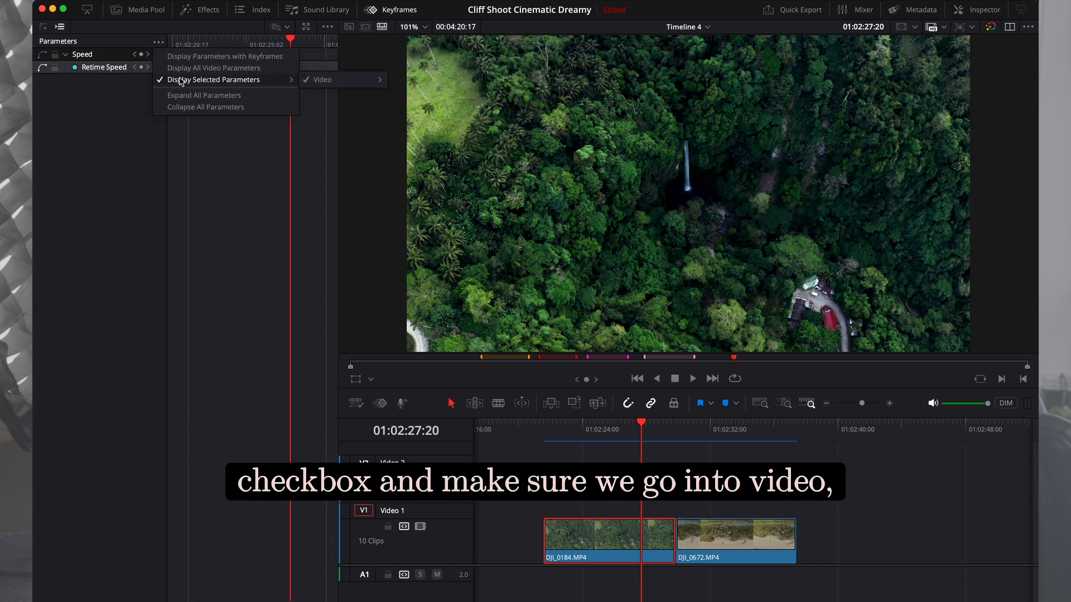
mouse_move(316, 83)
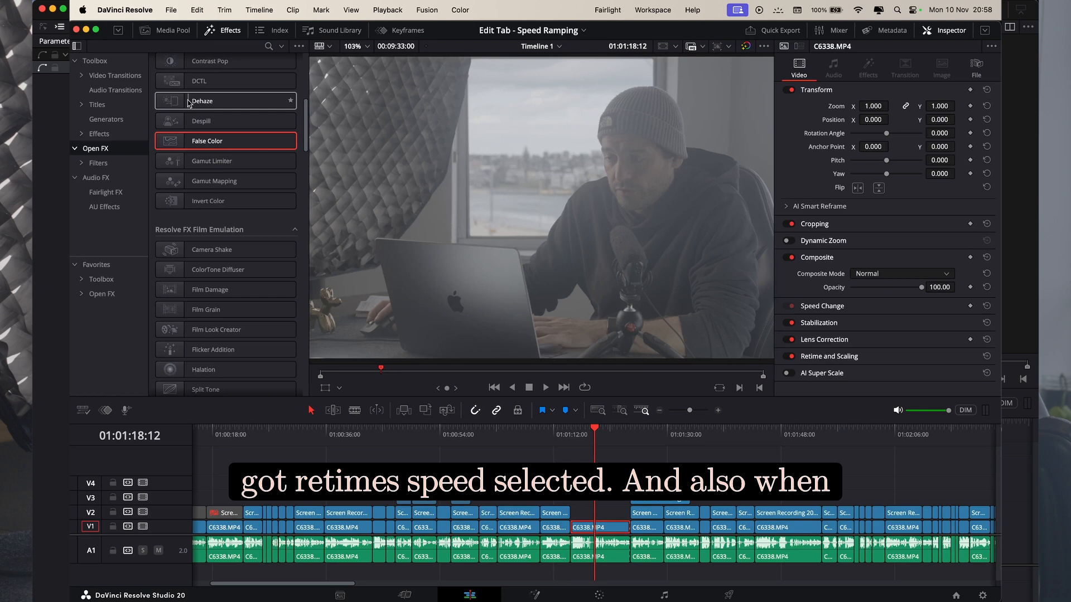
- Apply the Dehaze effect to the C6338.MP4 clip and enable All Dehaze parameters in its keyframe display
drag(225, 101, 592, 530)
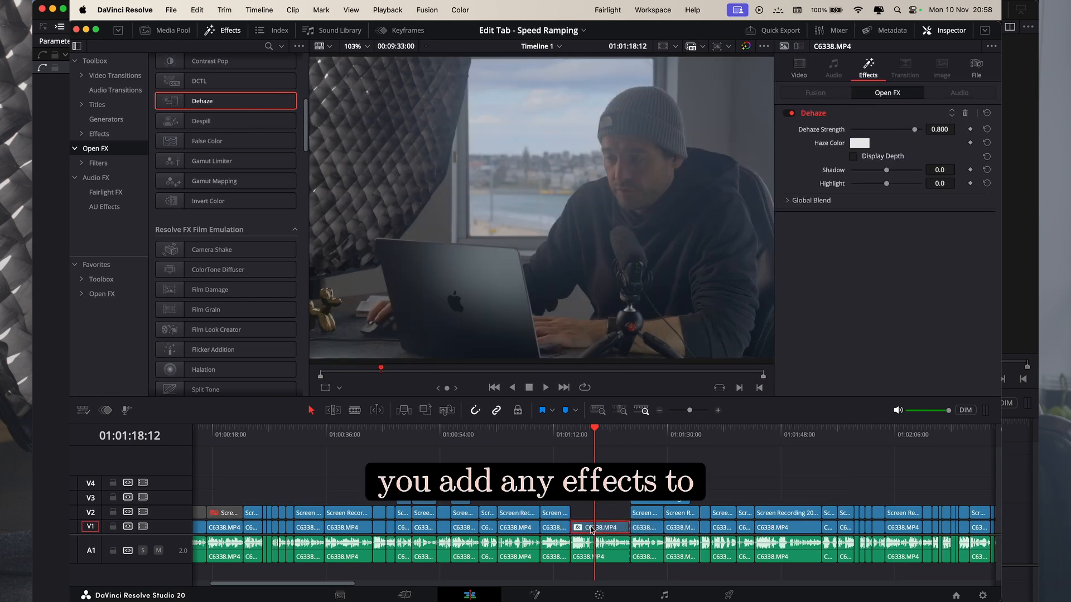
click(401, 30)
click(179, 59)
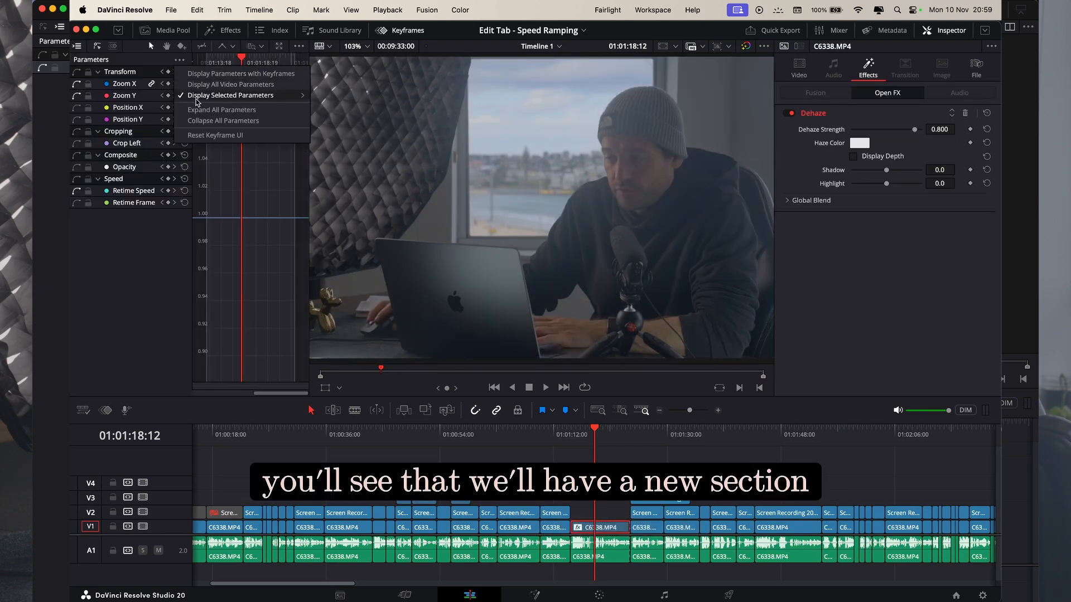
mouse_move(339, 111)
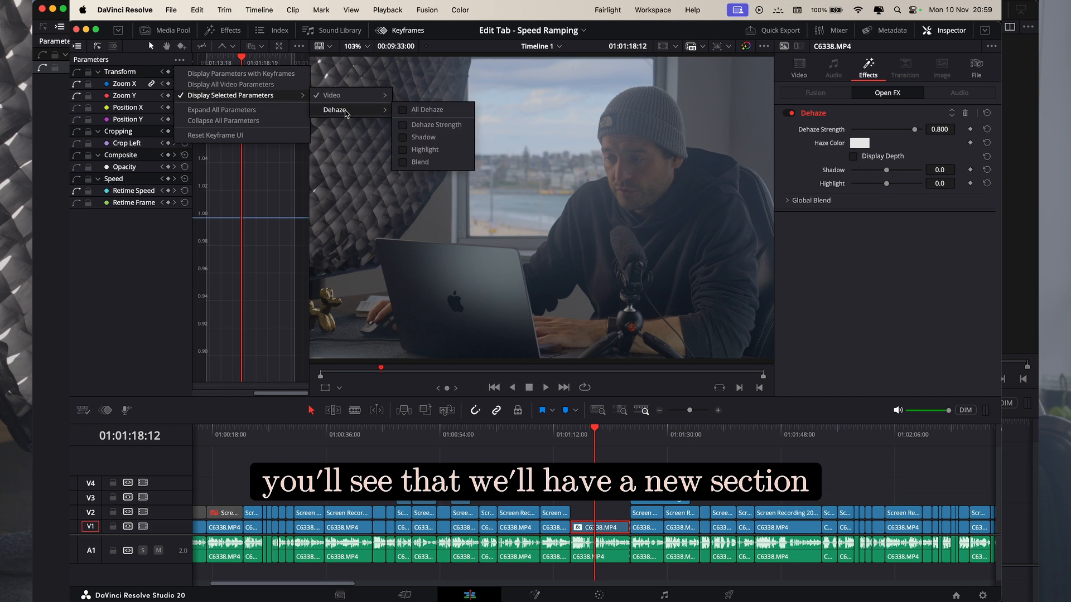
click(403, 111)
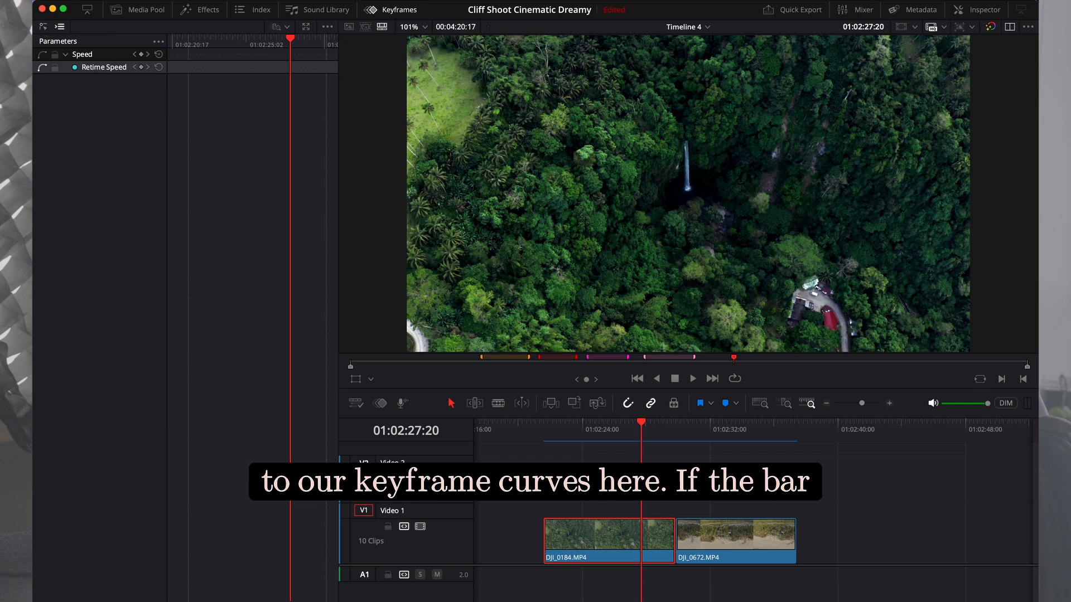
- Return the keyframe editor to the curve view and display the Retime Speed curve from the video parameters
click(43, 28)
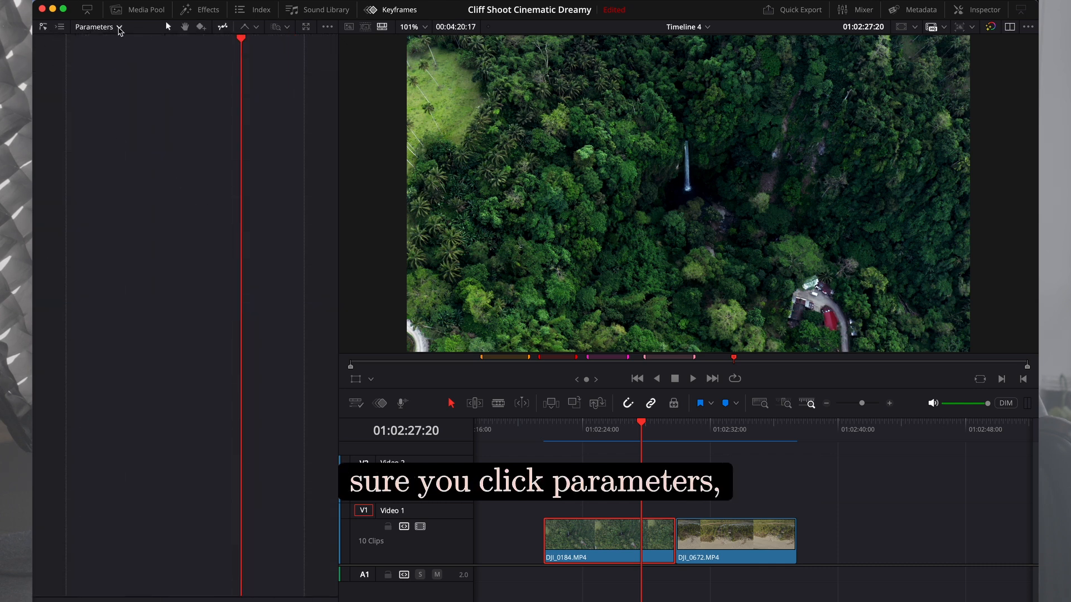
mouse_move(156, 43)
click(208, 73)
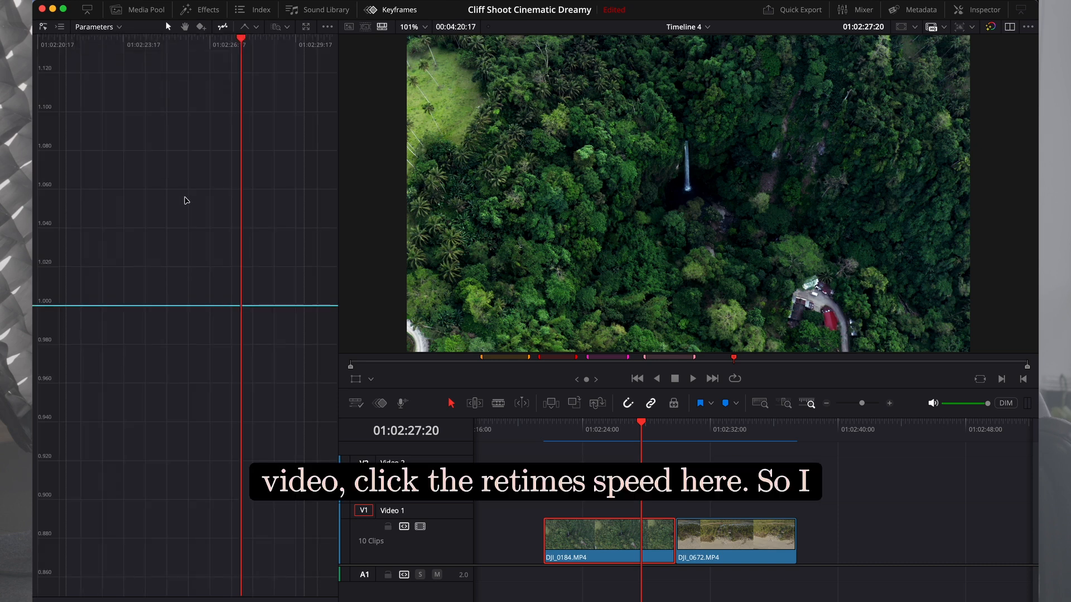
- Add a Retime Speed key point to the DJI_0184.MP4 curve just after 01:02:27:19
click(693, 432)
drag(693, 436, 631, 441)
drag(221, 46, 241, 56)
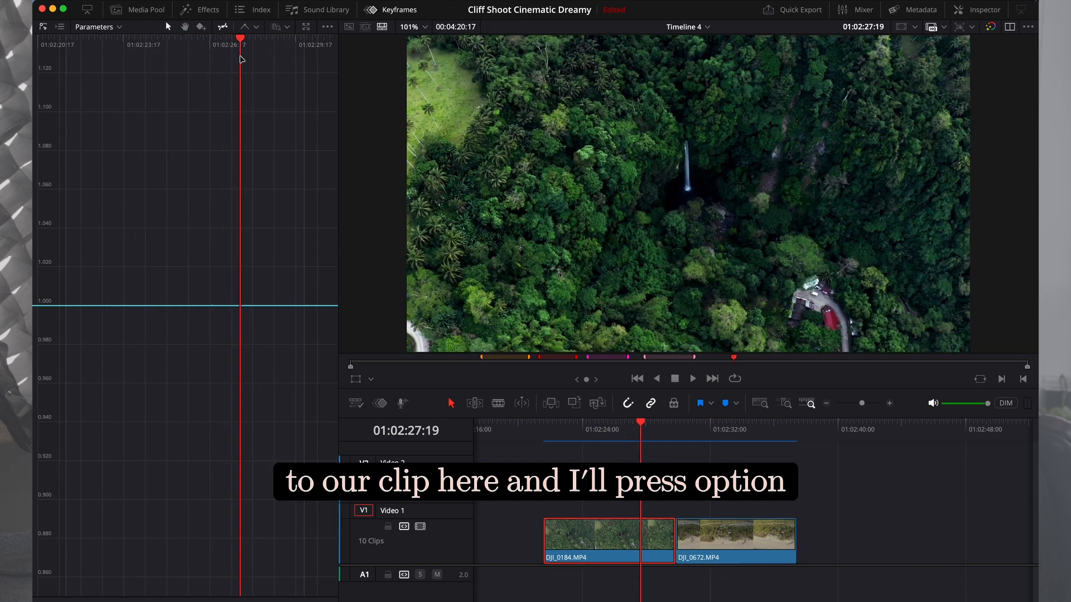
alt+click(245, 306)
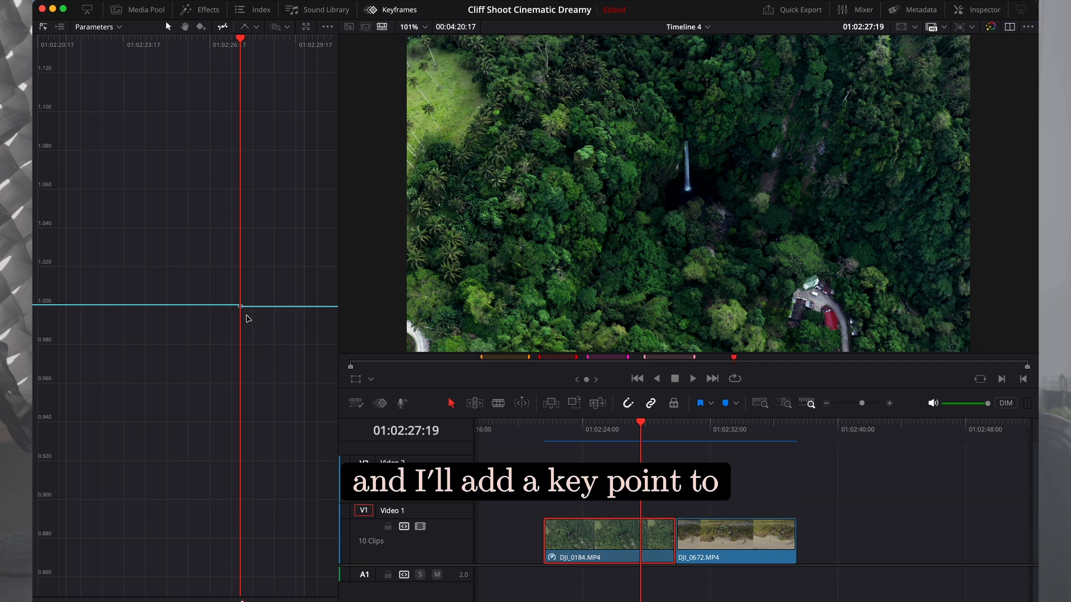
drag(252, 305, 252, 307)
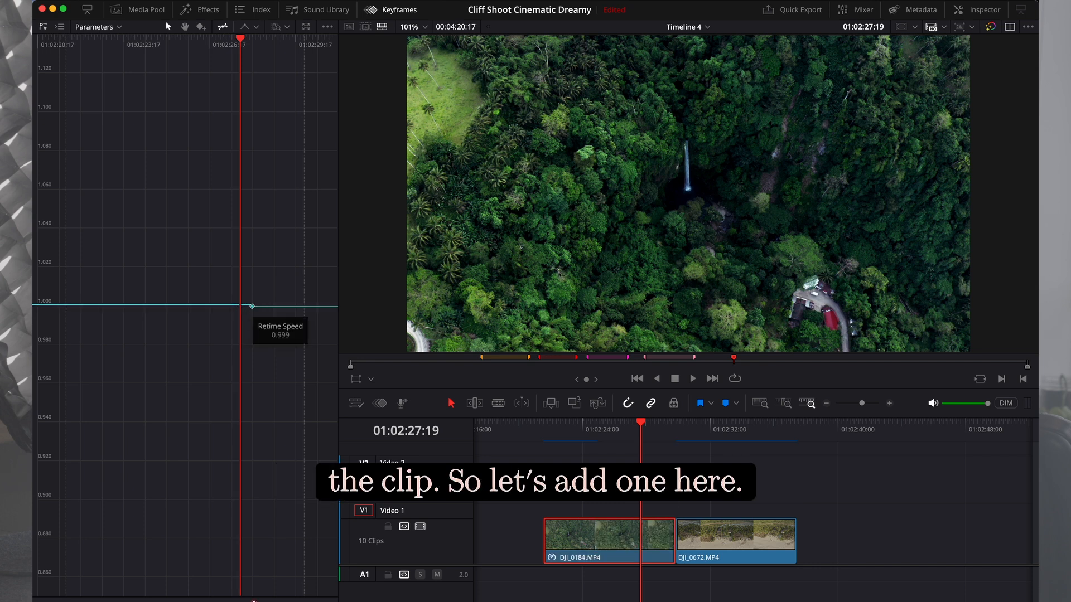
- Show the retime speed controls on both timeline clips and move the playhead to 01:02:26:12 in the first clip
key(super+r)
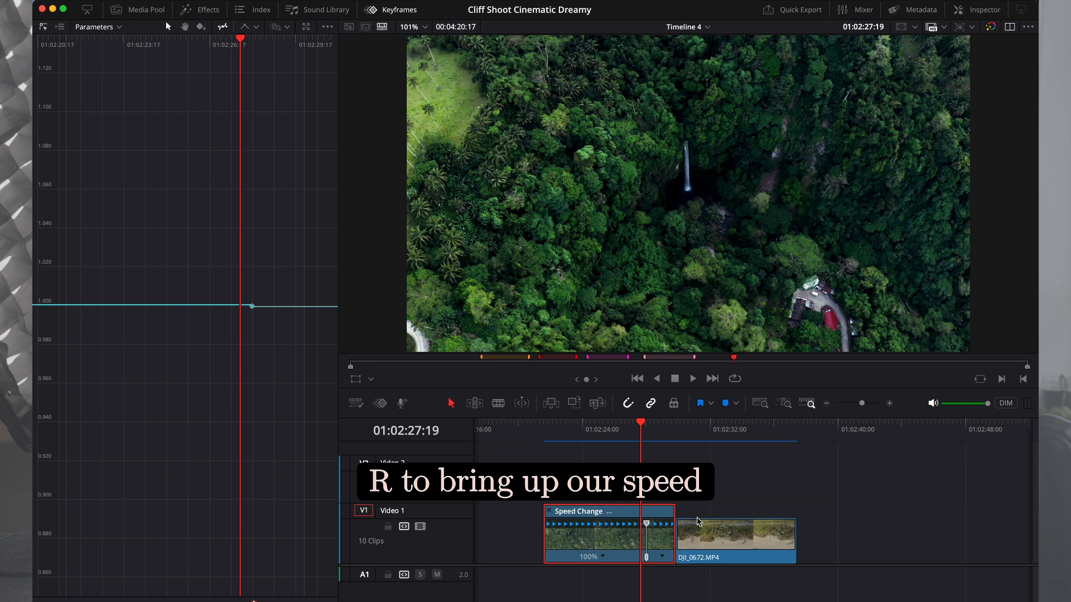
click(779, 549)
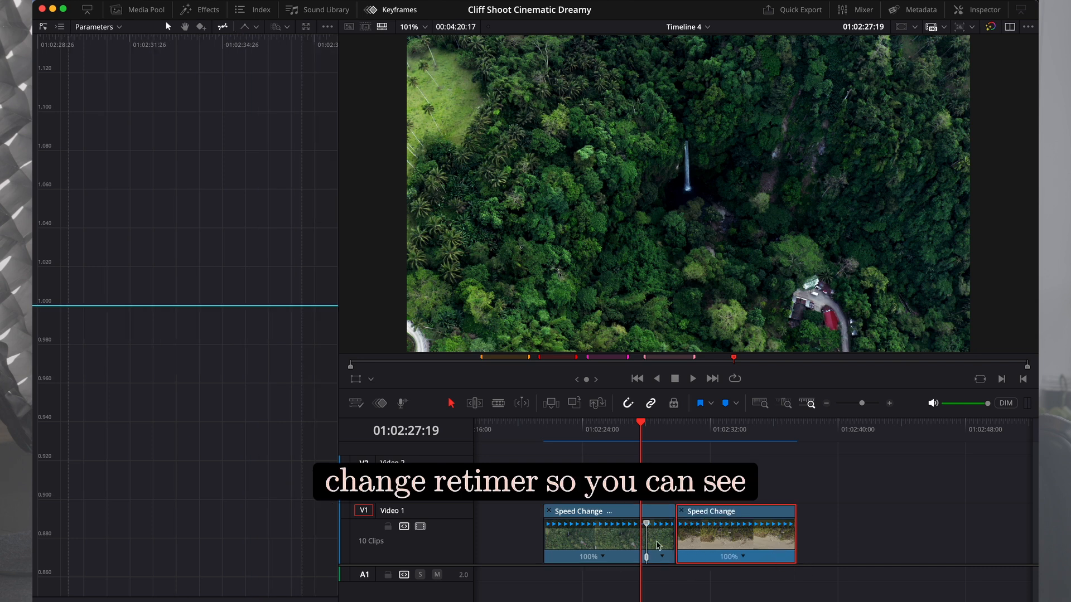
drag(641, 428, 621, 429)
scroll(246, 323, up, 5)
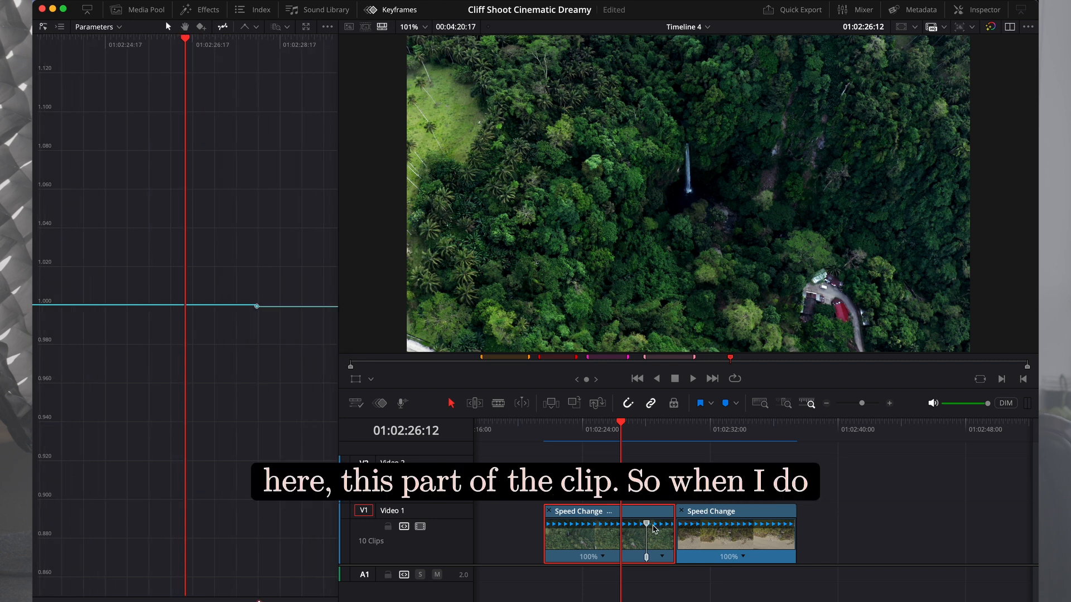
scroll(269, 353, right, 2)
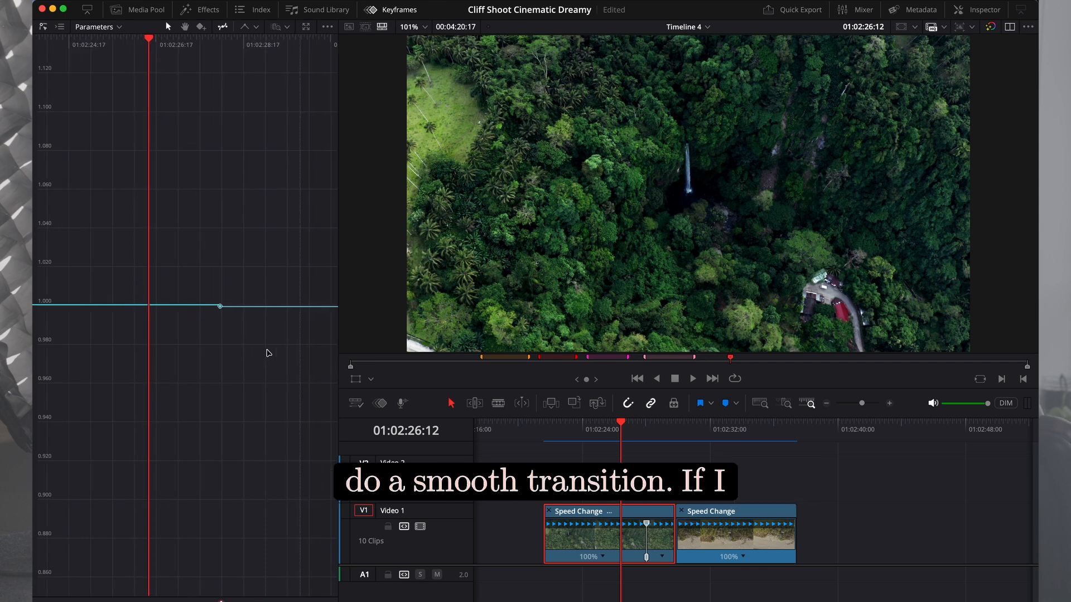
- Raise the first clip's Retime Speed curve after the key point to 121%
drag(256, 306, 256, 136)
click(650, 430)
scroll(649, 430, up, 5)
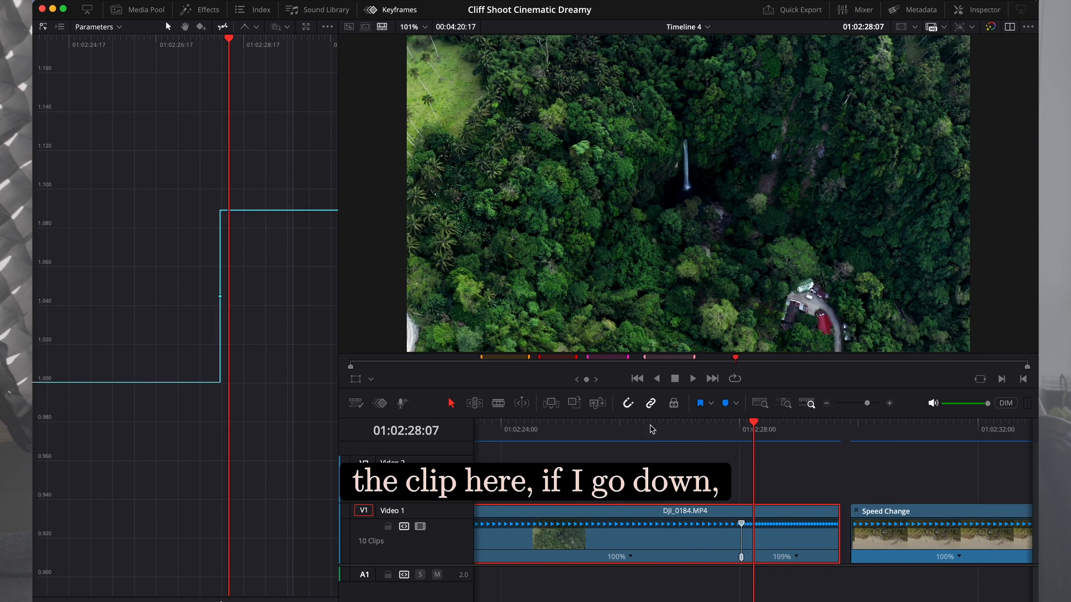
drag(277, 211, 256, 1)
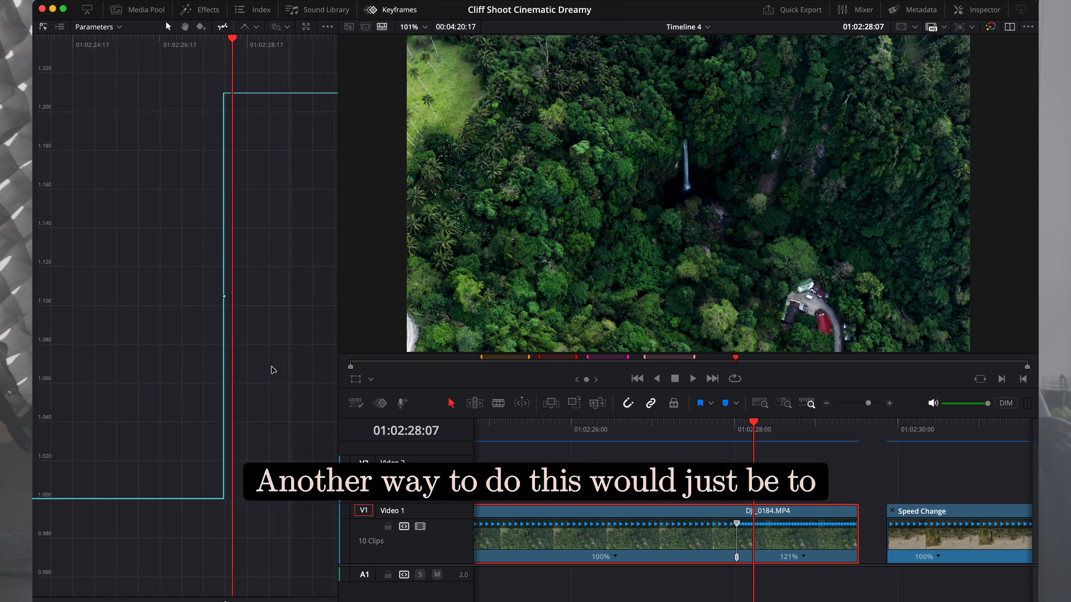
- Compress the end of the first clip to speed its last section up to 302%, and play the result
drag(851, 505, 784, 505)
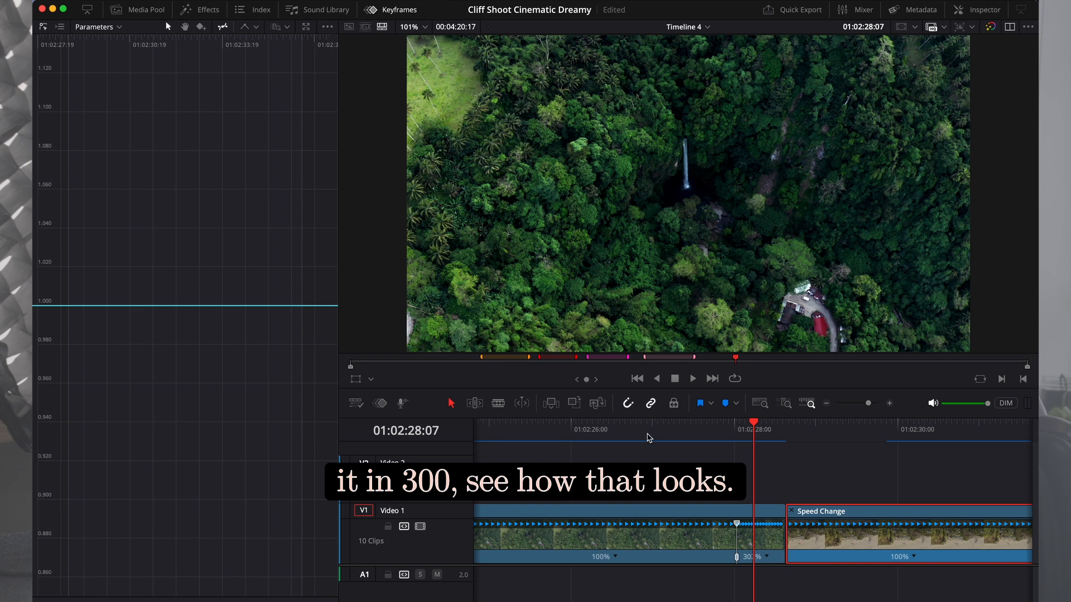
click(648, 436)
key(space)
click(723, 438)
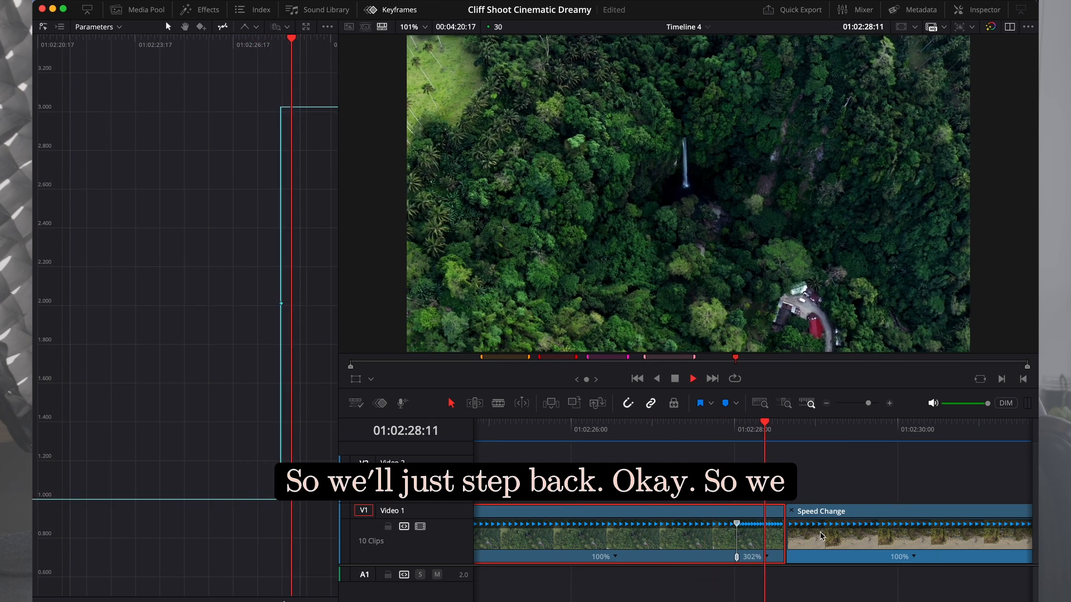
key(space)
- Speed up the first clip's last section to 590% and place the second clip directly against its end
drag(784, 512, 760, 512)
drag(878, 561, 852, 561)
key(super+equal)
- Play the transition from the sped-up end of the first clip into the second clip
click(592, 430)
key(space)
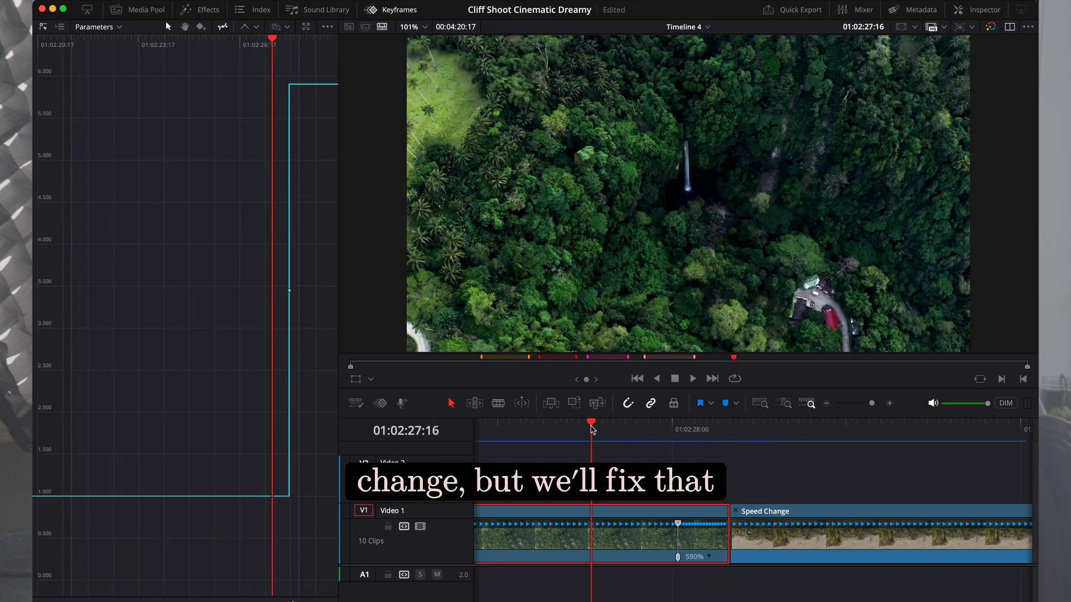
key(space)
key(space)
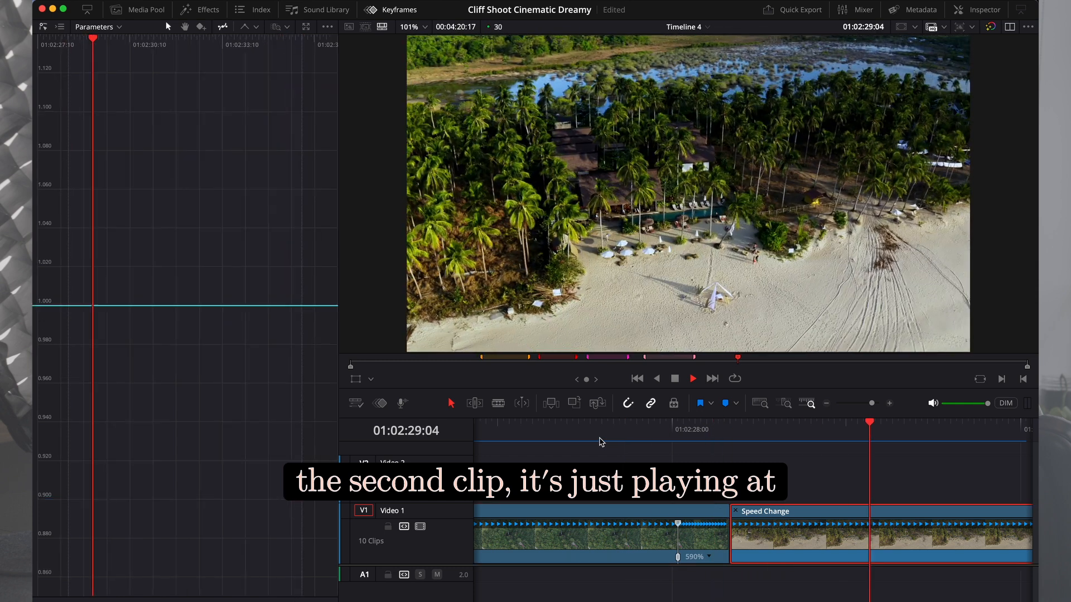
key(space)
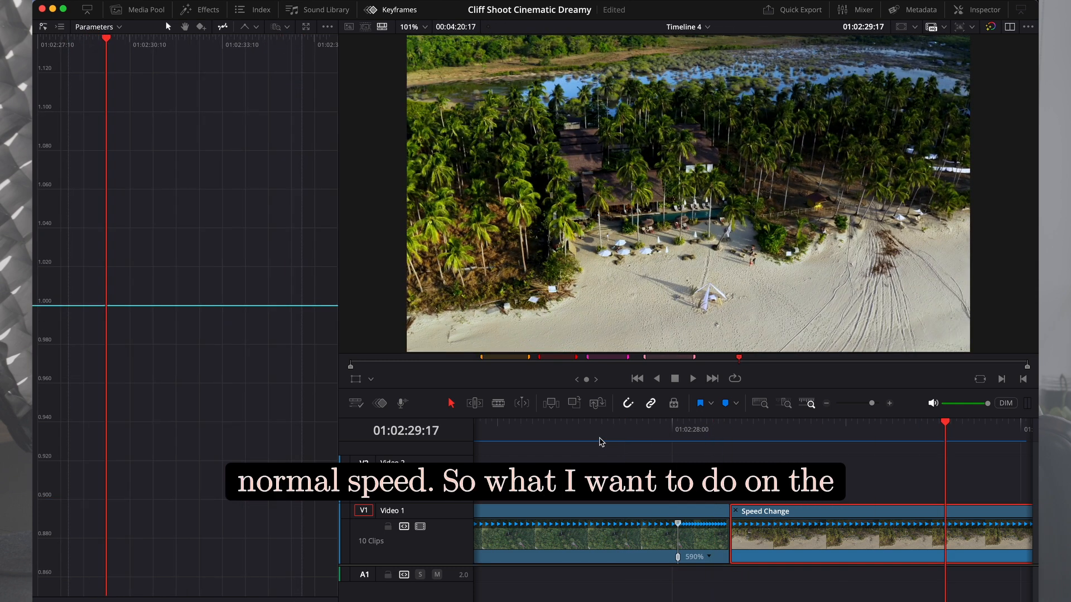
- Add a Retime Speed key point to the second clip at 01:02:28:22
drag(713, 433, 802, 437)
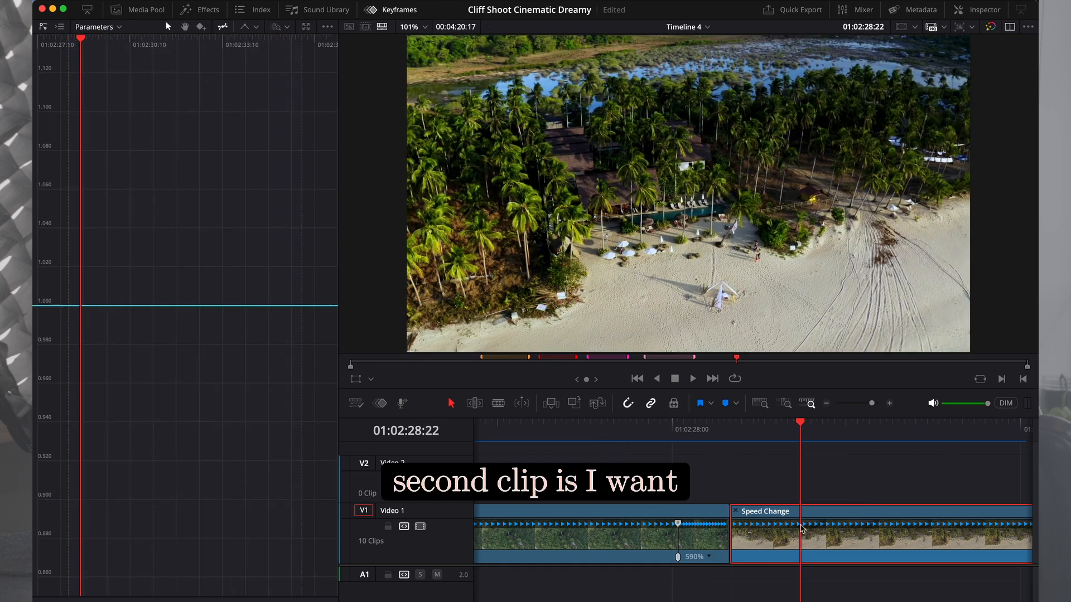
alt+click(81, 306)
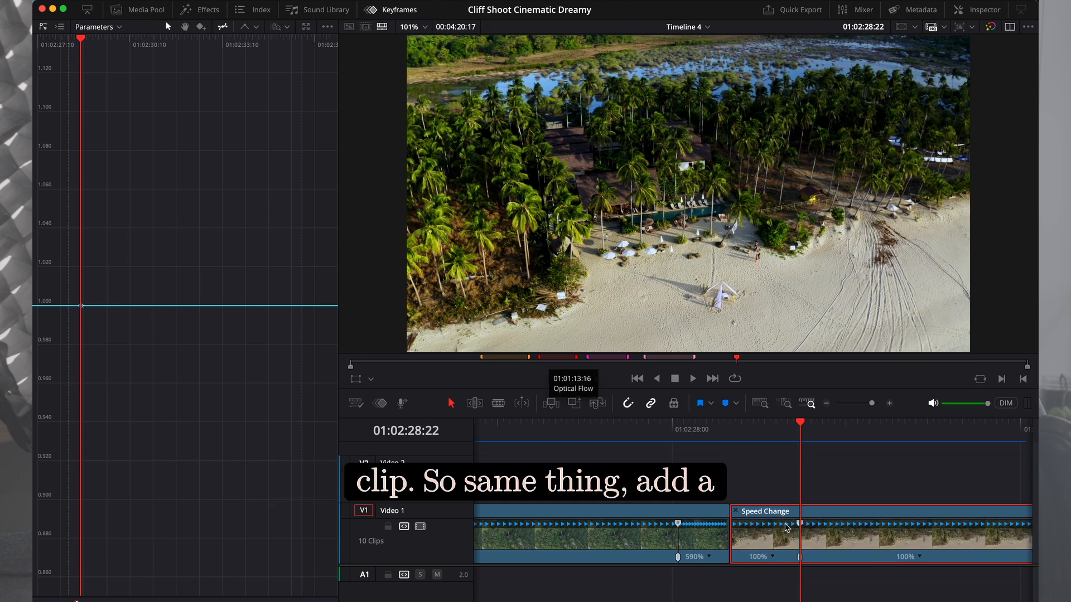
- Speed up the second clip's opening section to 550% and move the clip back against the first one
drag(735, 514, 776, 509)
key(super+equal)
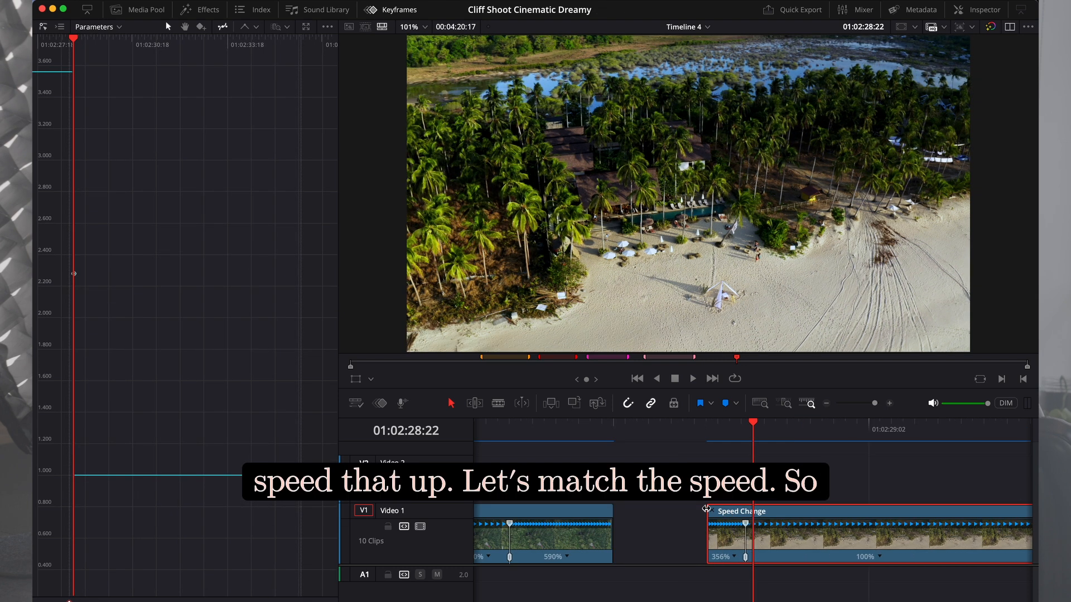
drag(708, 509, 719, 508)
scroll(719, 508, up, 4)
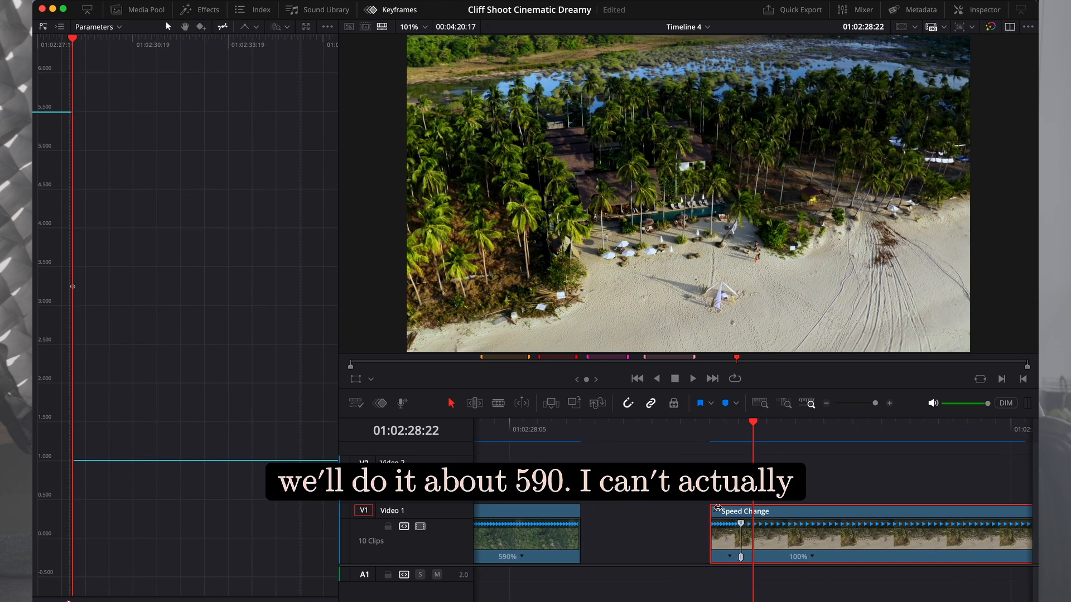
drag(815, 514, 660, 520)
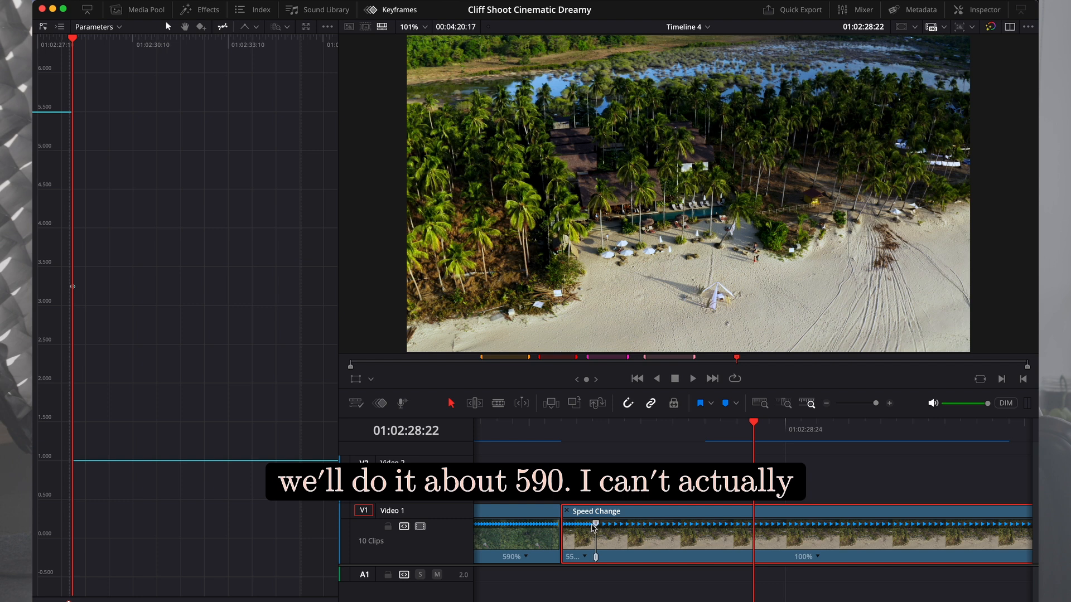
- Extend the second clip's 550% section by moving its speed point further into the clip
click(567, 429)
drag(797, 557, 858, 568)
scroll(858, 568, down, 5)
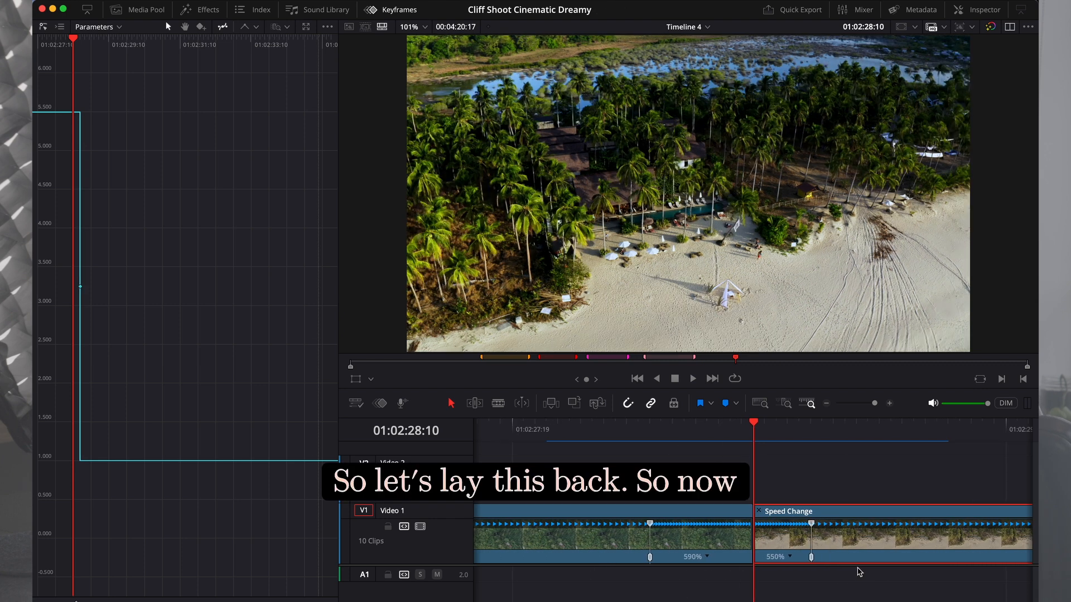
scroll(857, 569, down, 3)
- Play the speed ramp across the cut between the two clips, replaying it from before the ramp
click(648, 427)
key(space)
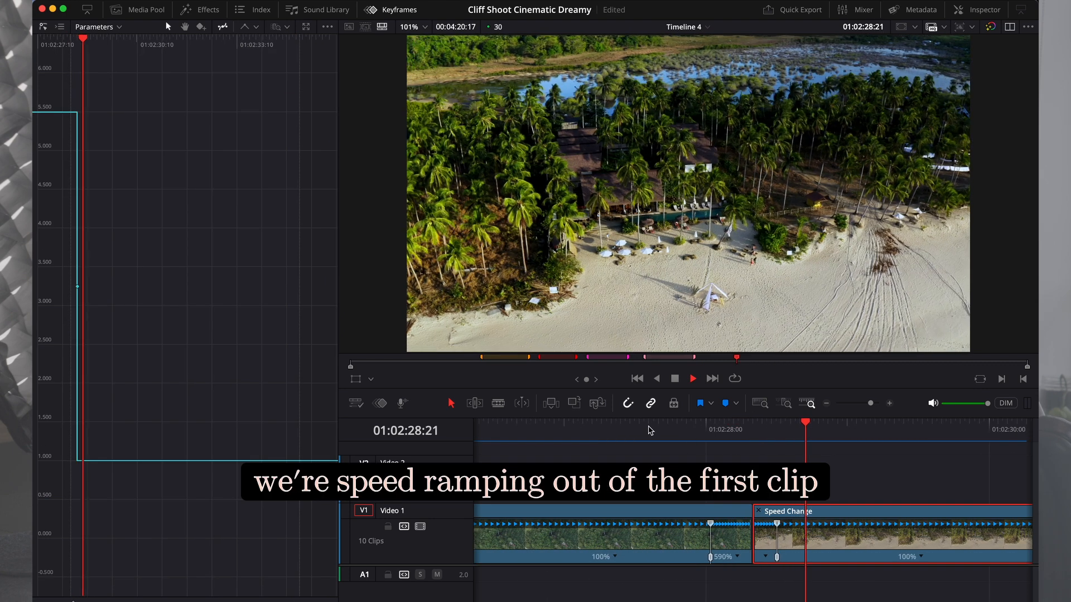
click(648, 426)
click(649, 429)
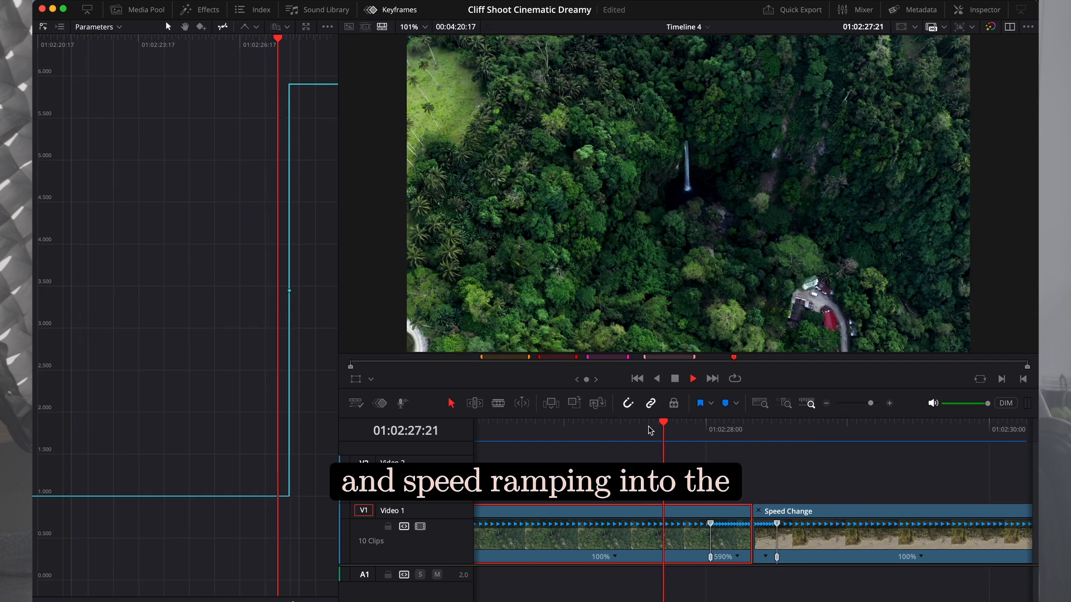
key(space)
- Lengthen the second clip's 550% section by moving its speed point later, and play the ramp across the cut
drag(777, 556, 800, 559)
click(664, 437)
key(space)
key(space)
- Start the first clip's 590% section earlier by moving its speed point back, and close the gap before the second clip
drag(709, 557, 692, 561)
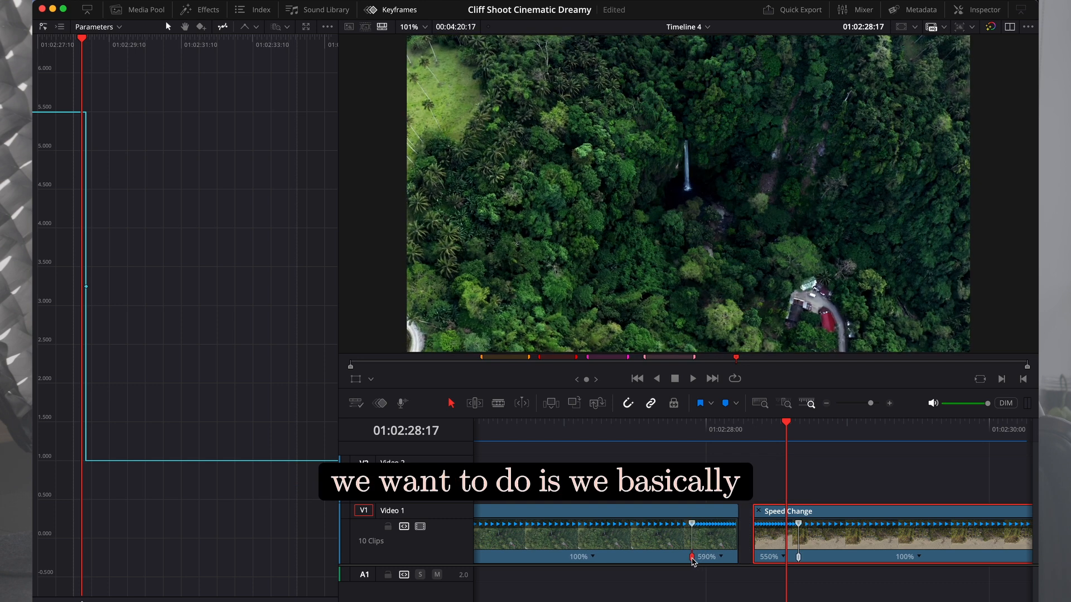
drag(863, 558, 848, 558)
- Play the adjusted speed ramp from just before the first clip's speed point through the second clip, replaying it from earlier
click(662, 428)
key(space)
click(660, 430)
click(568, 440)
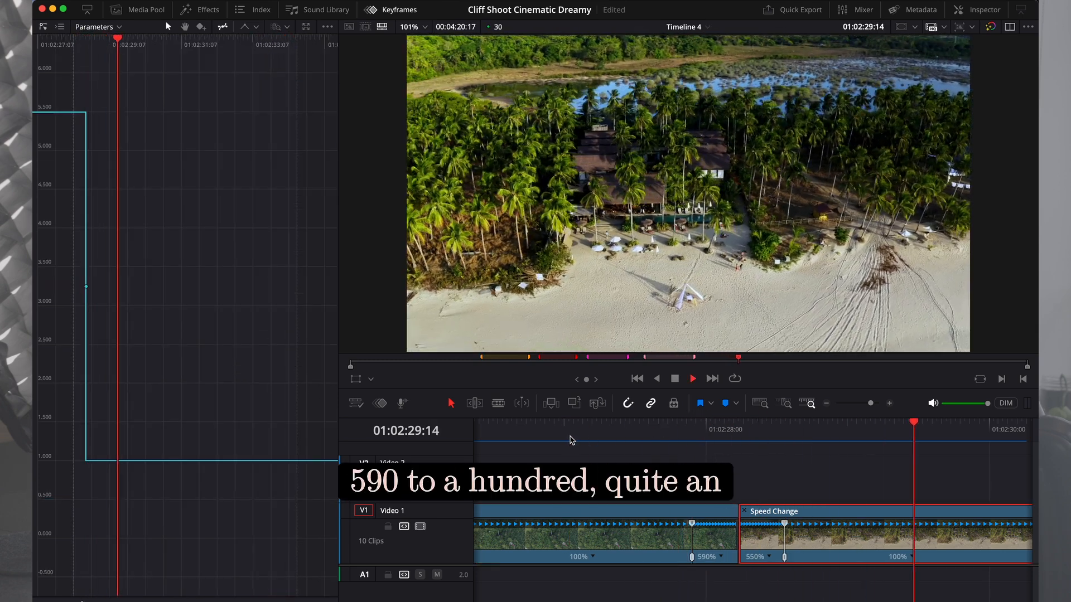
key(space)
scroll(535, 505, left, 3)
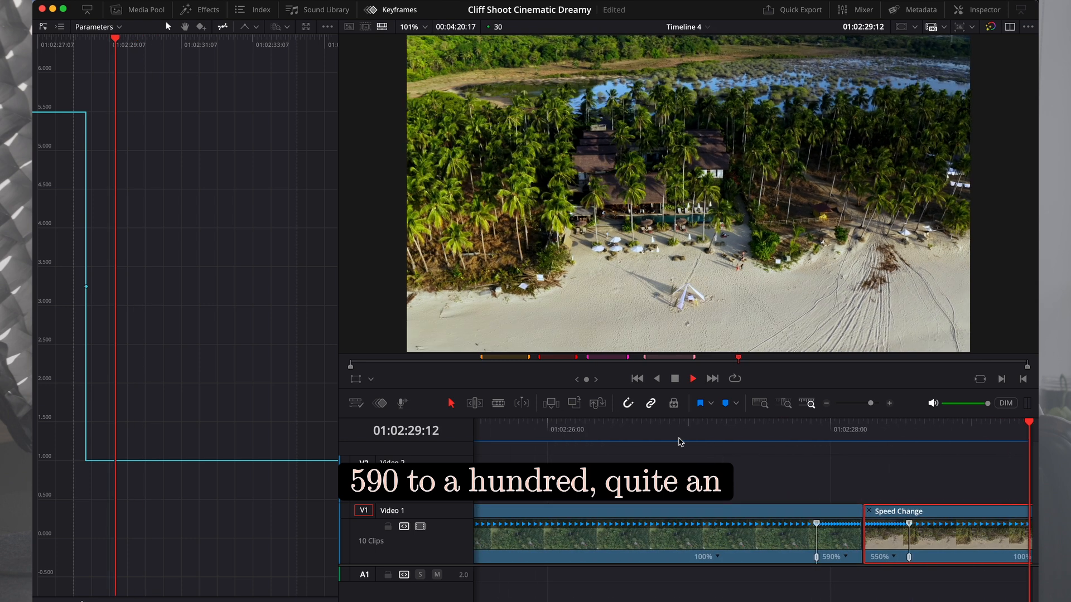
key(space)
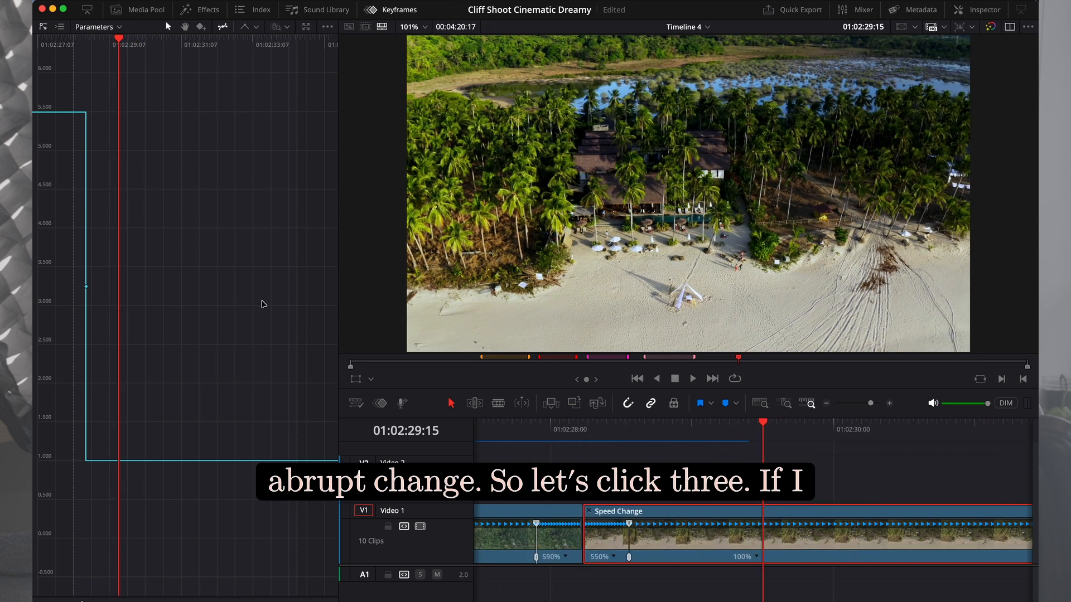
- Apply Ease In and Out to the first clip's Retime Speed keyframe
click(512, 541)
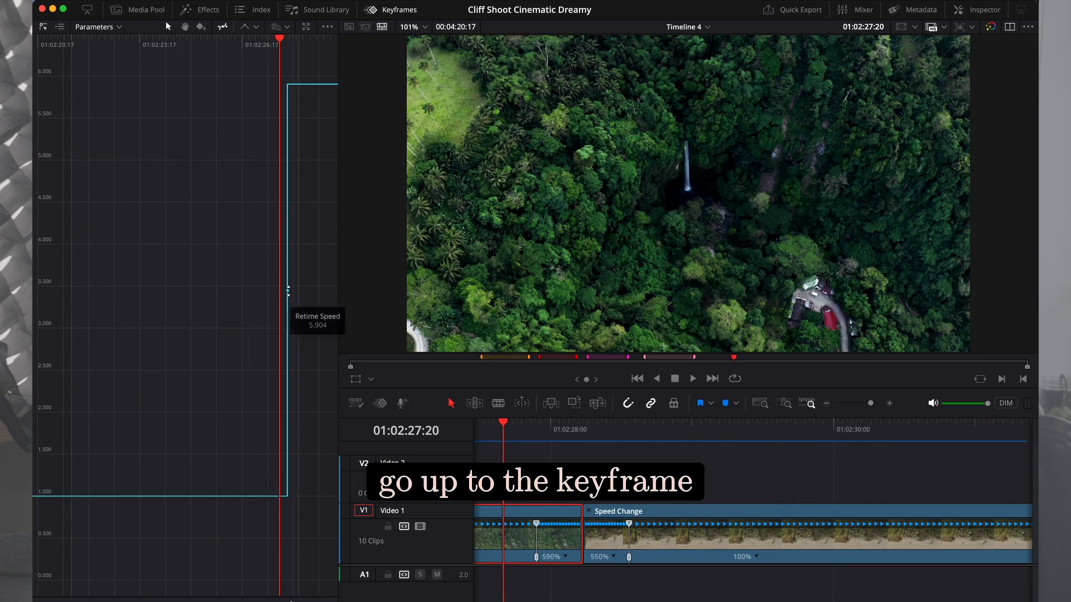
click(255, 27)
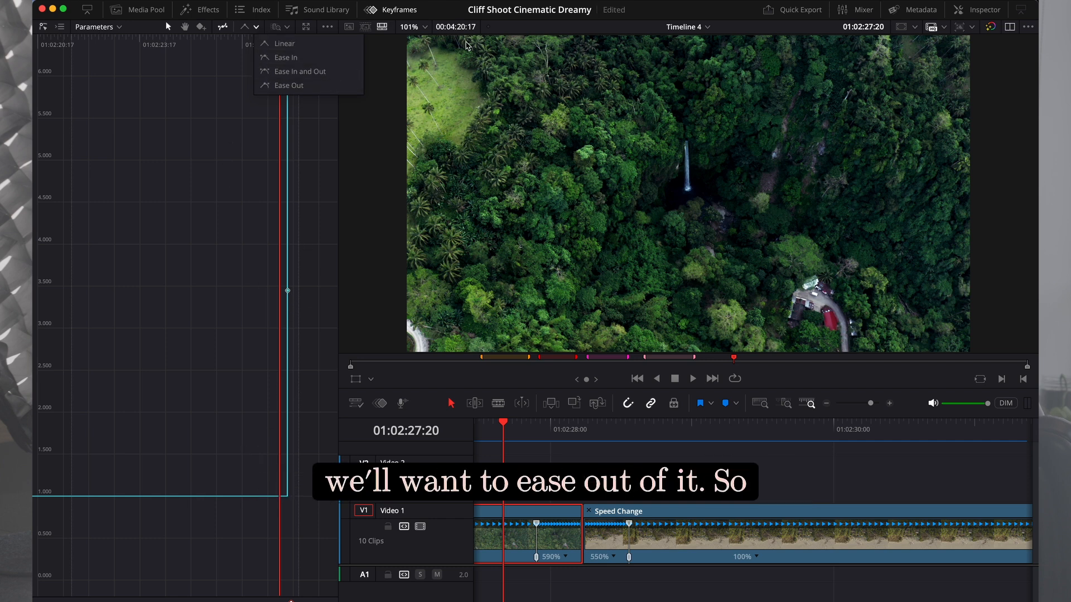
click(294, 77)
- Apply Ease In and Out to the second clip's Retime Speed keyframe and play the smoothed ramp across the cut
click(697, 553)
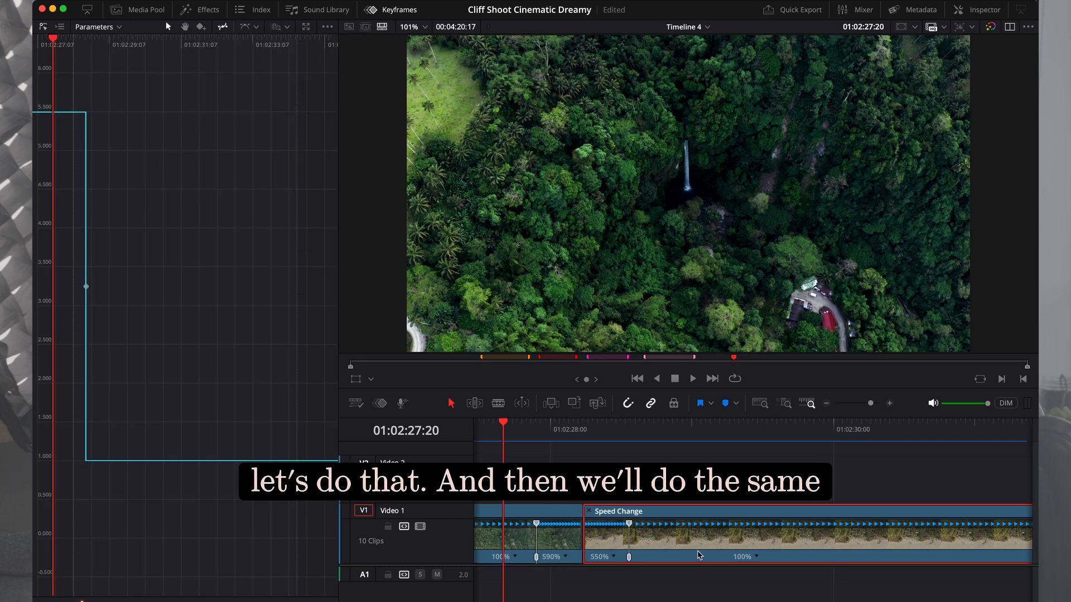
click(86, 286)
click(255, 26)
click(275, 73)
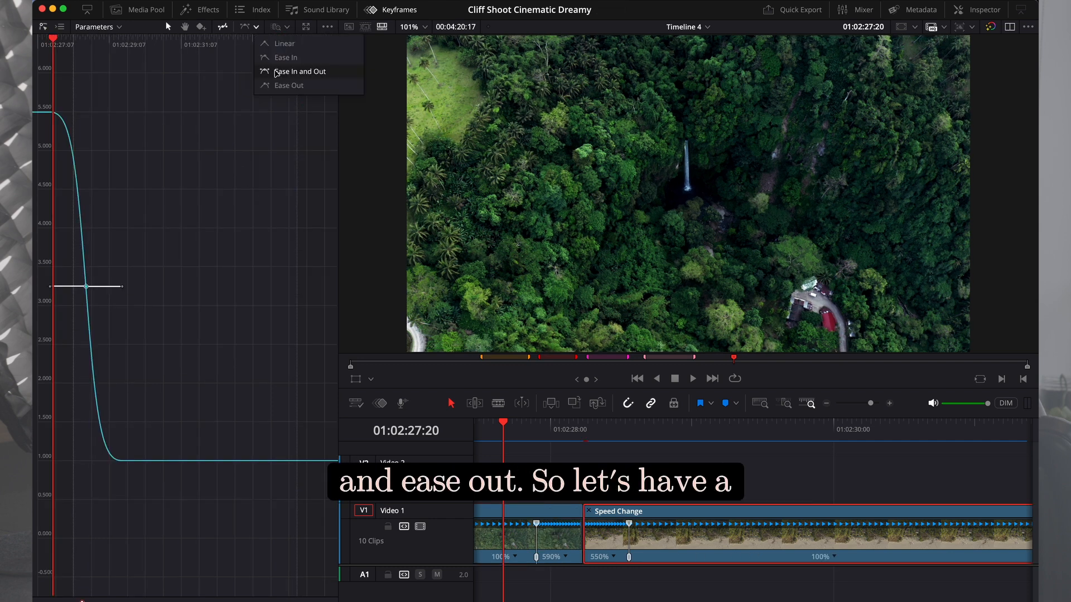
key(space)
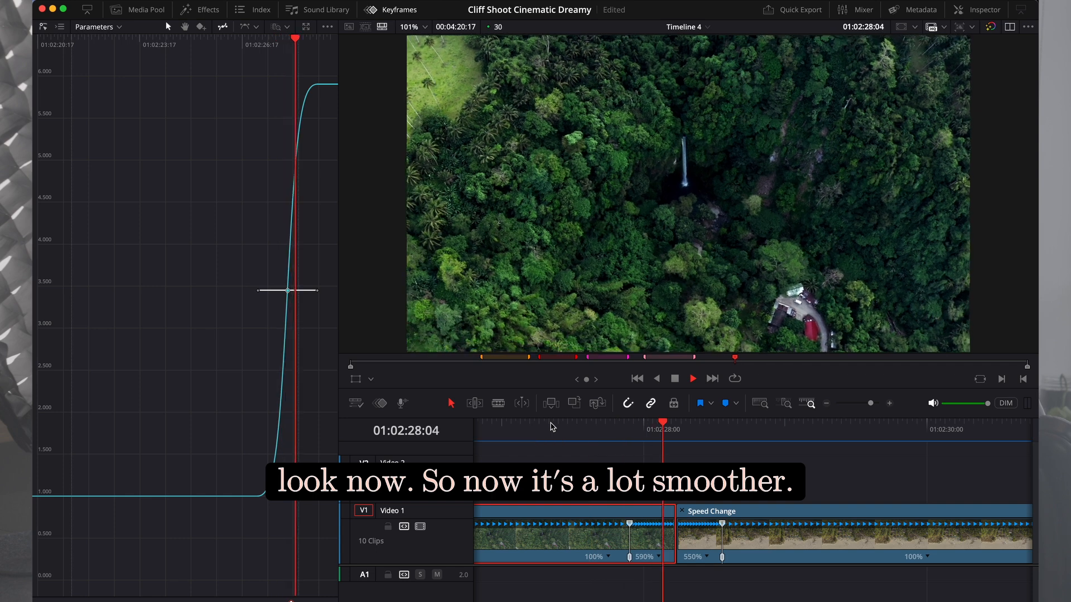